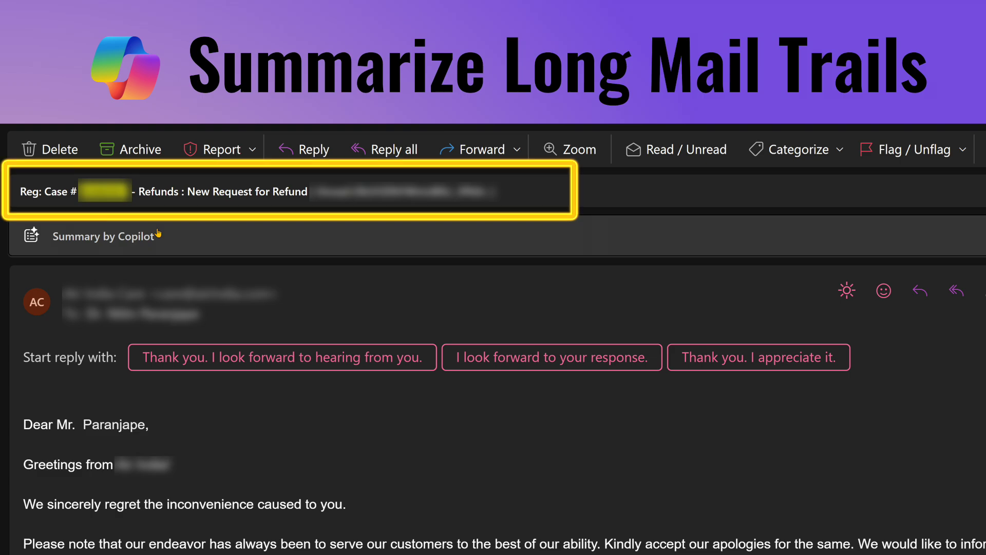
- Expand the Copilot summary of the refund request thread
left_click(158, 235)
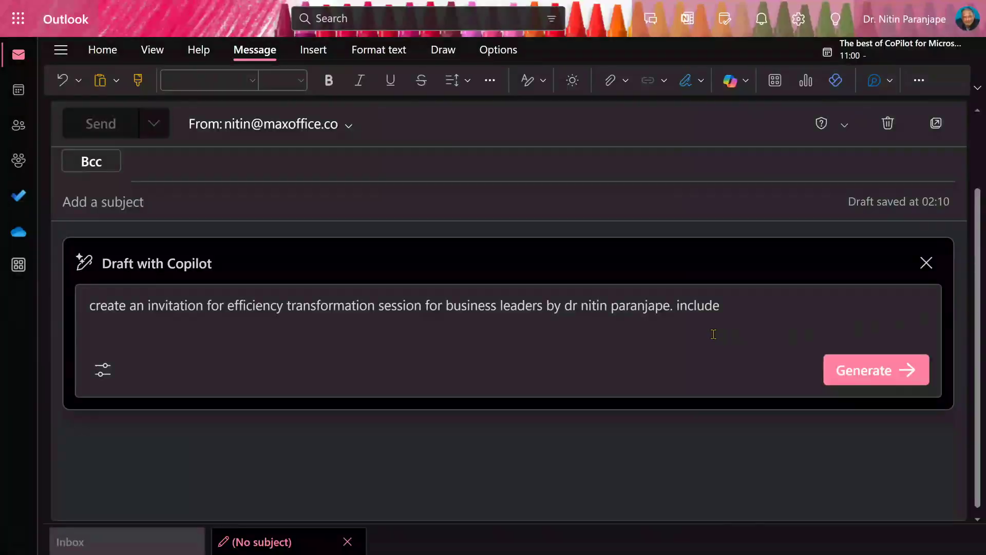
type("topic details, benefits, key takea")
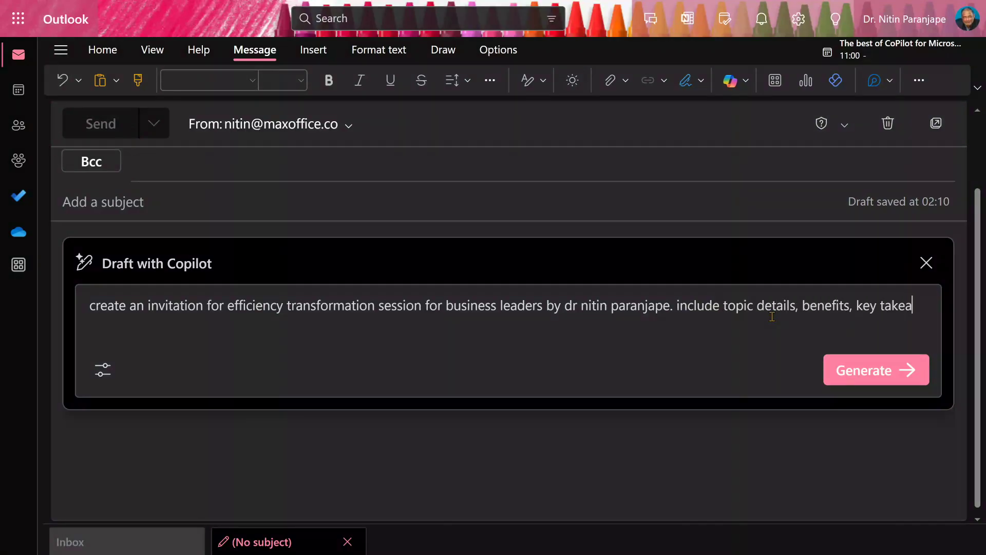
type("ways.")
- Generate the Copilot invitation draft for the efficiency transformation session
left_click(876, 369)
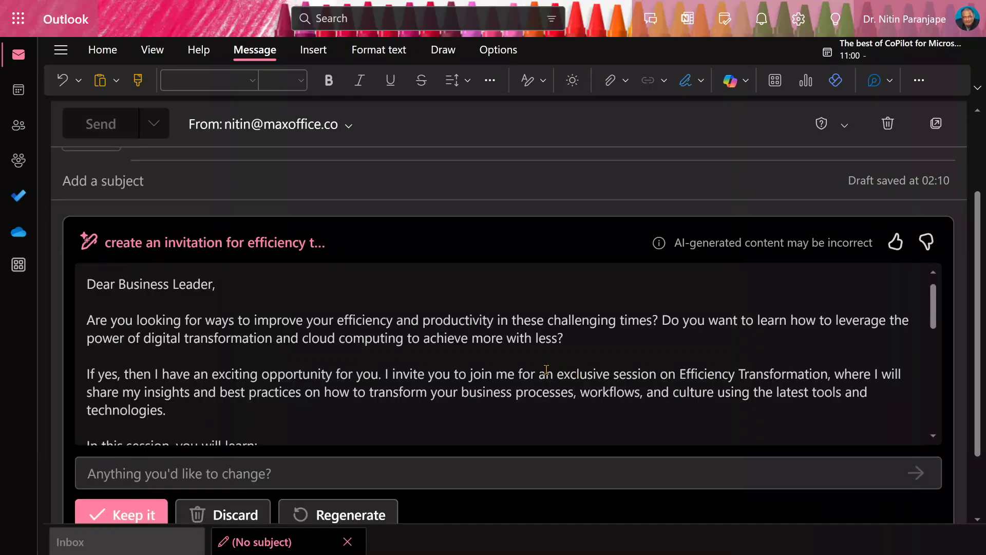
scroll(547, 372, "down", 3)
scroll(546, 372, "down", 3)
- Ask Copilot to 'make it more formal', producing a second draft of the invitation
left_click(330, 473)
type("make i")
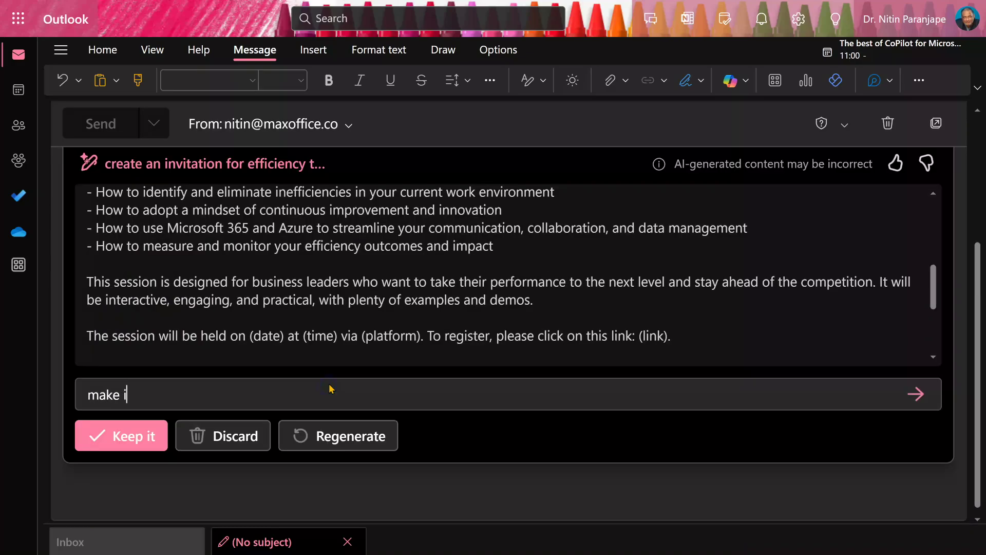
type("t more formal")
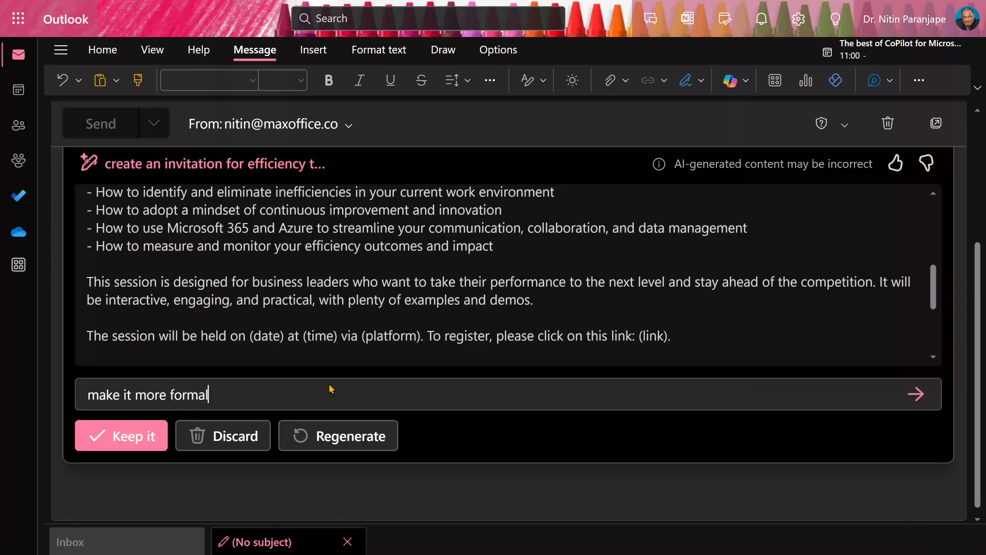
key("Return")
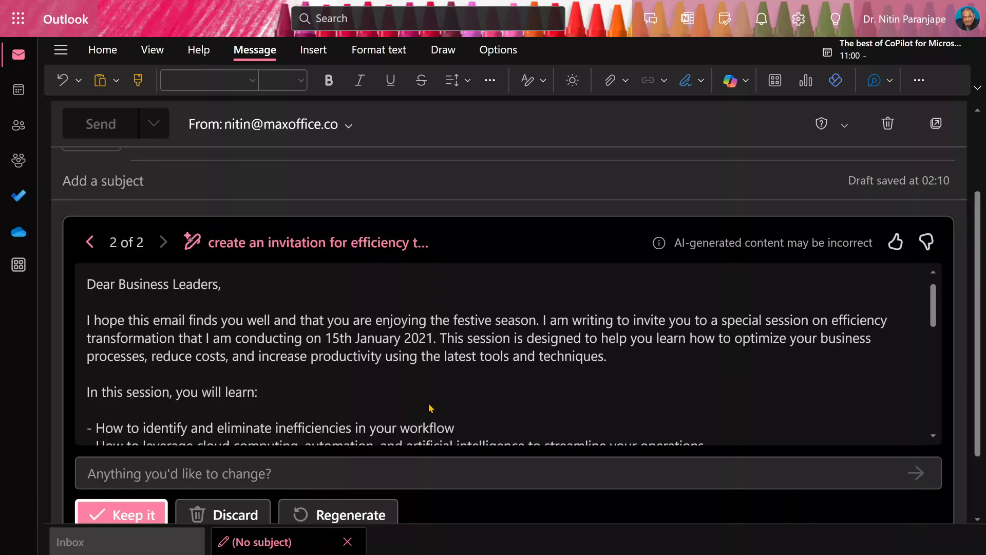
scroll(507, 388, "down", 2)
scroll(507, 389, "down", 2)
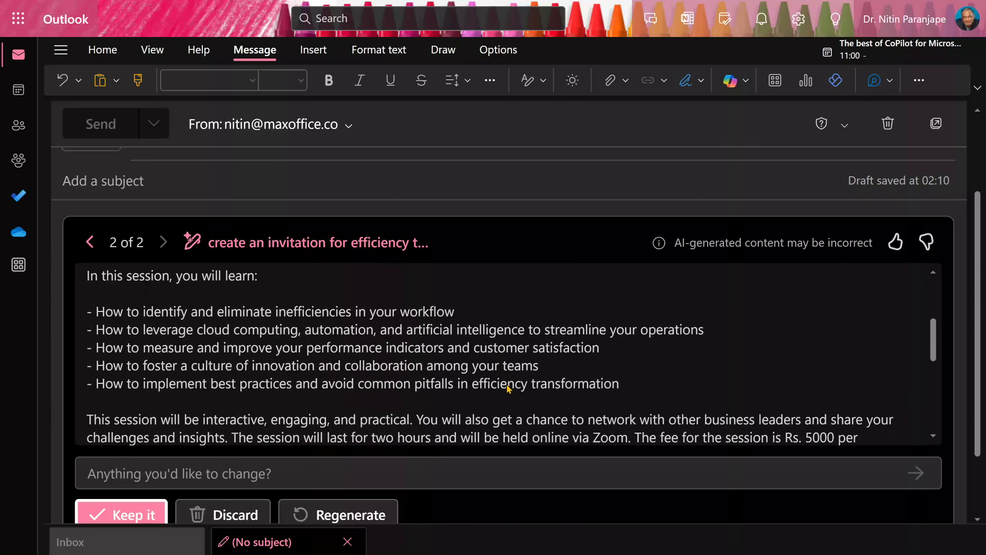
scroll(507, 388, "down", 1)
scroll(507, 386, "down", 2)
scroll(508, 386, "down", 2)
scroll(508, 385, "down", 2)
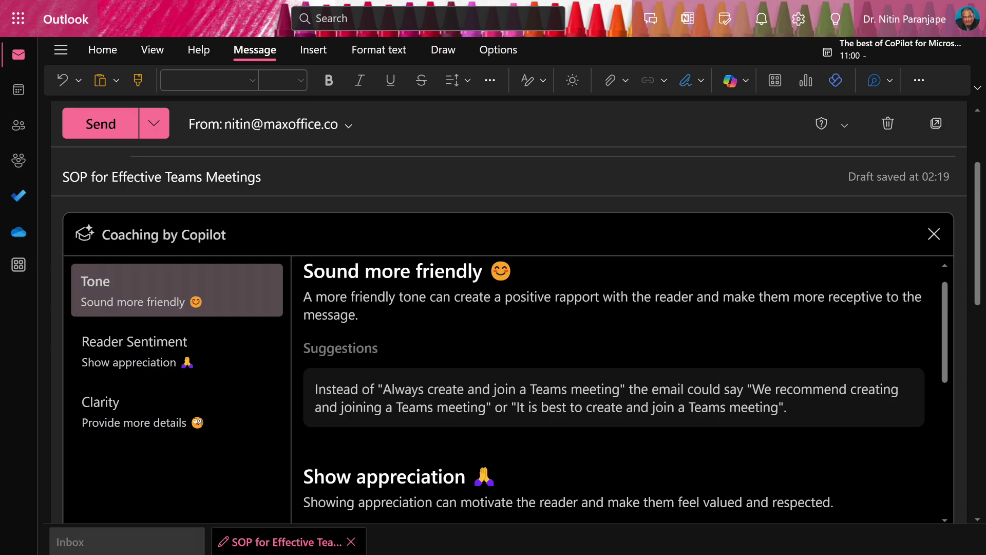
- Review the Reader Sentiment and Clarity coaching suggestions for the SOP email
key("Down")
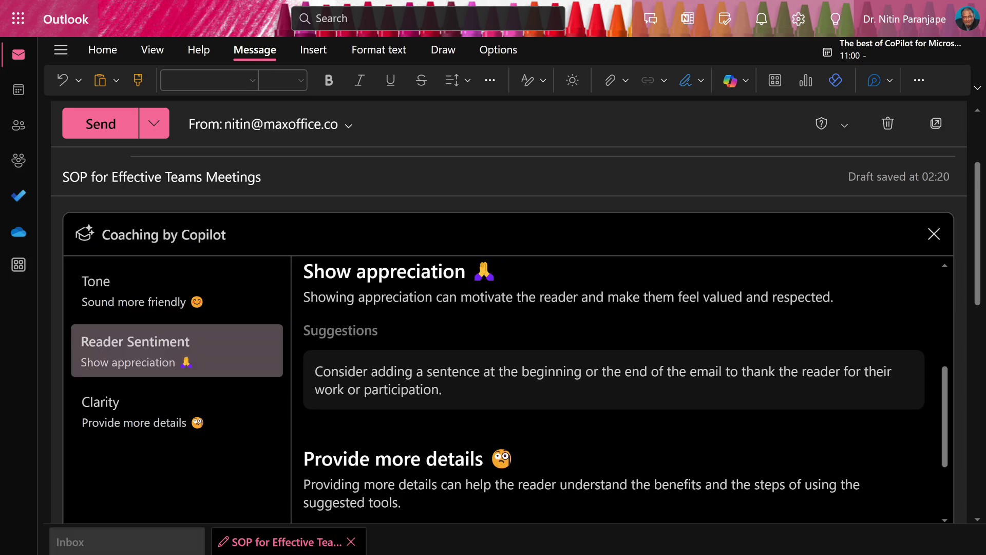
key("Down")
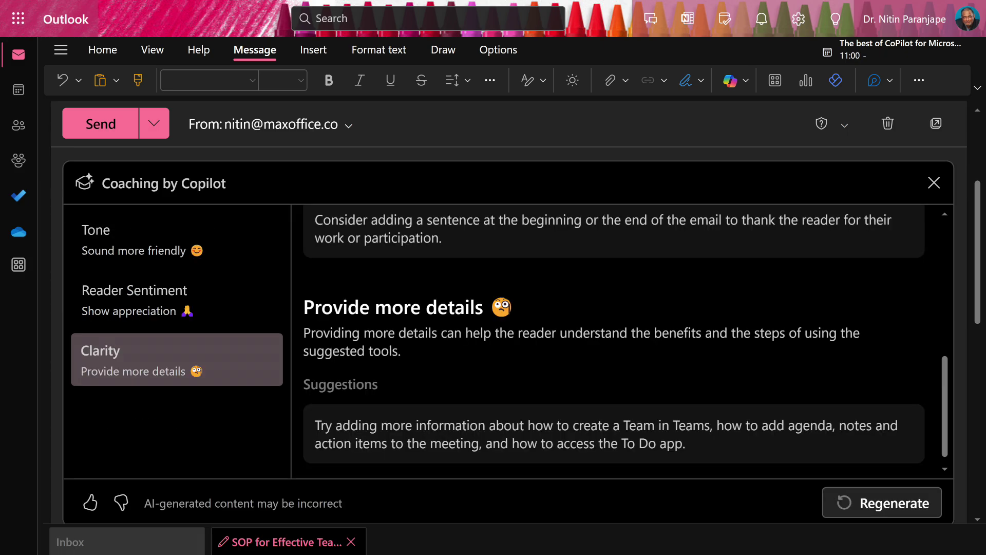